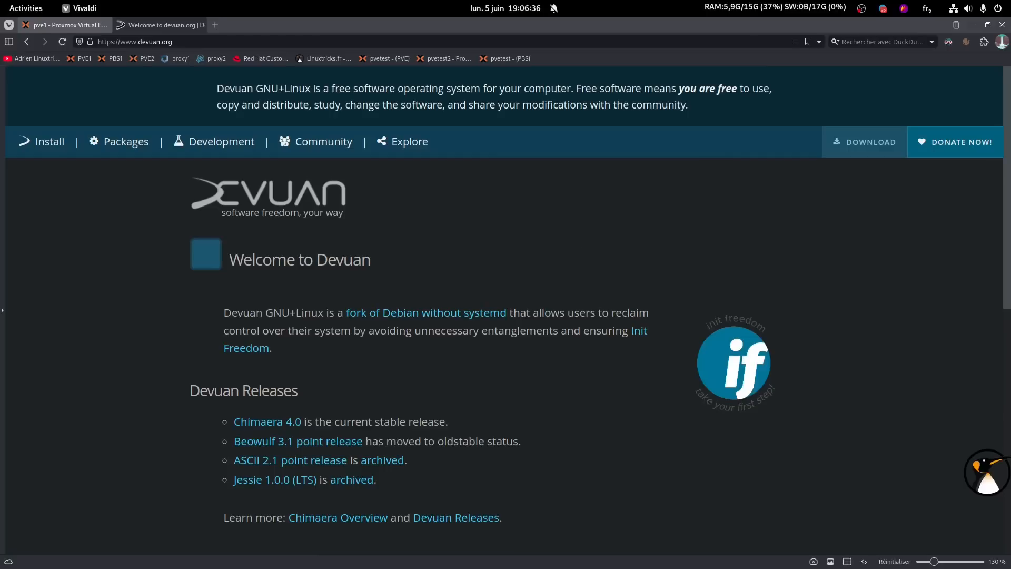
Step: Check the current stable release listed on the Devuan home page
key(alt+Tab)
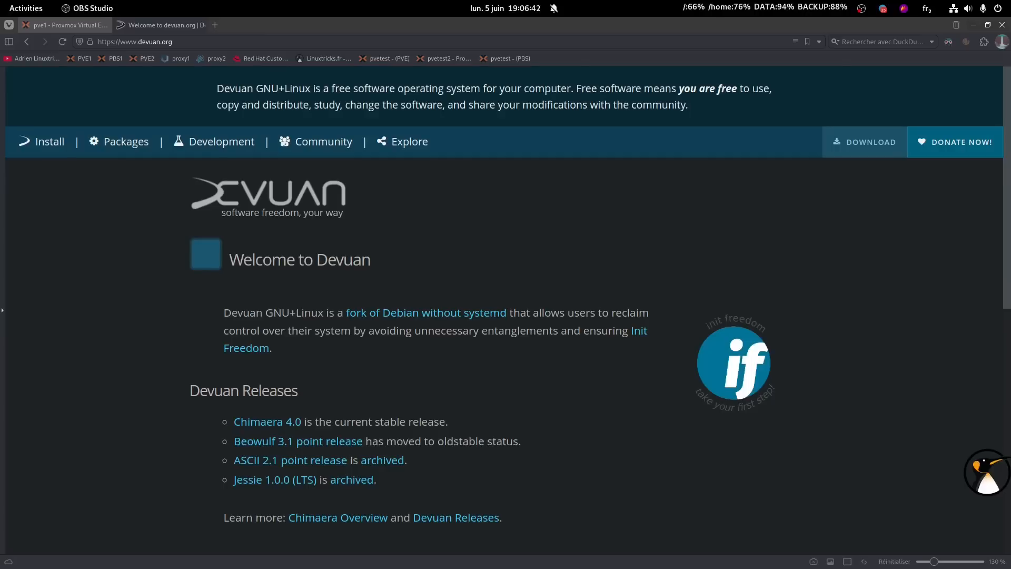
drag(304, 422, 234, 422)
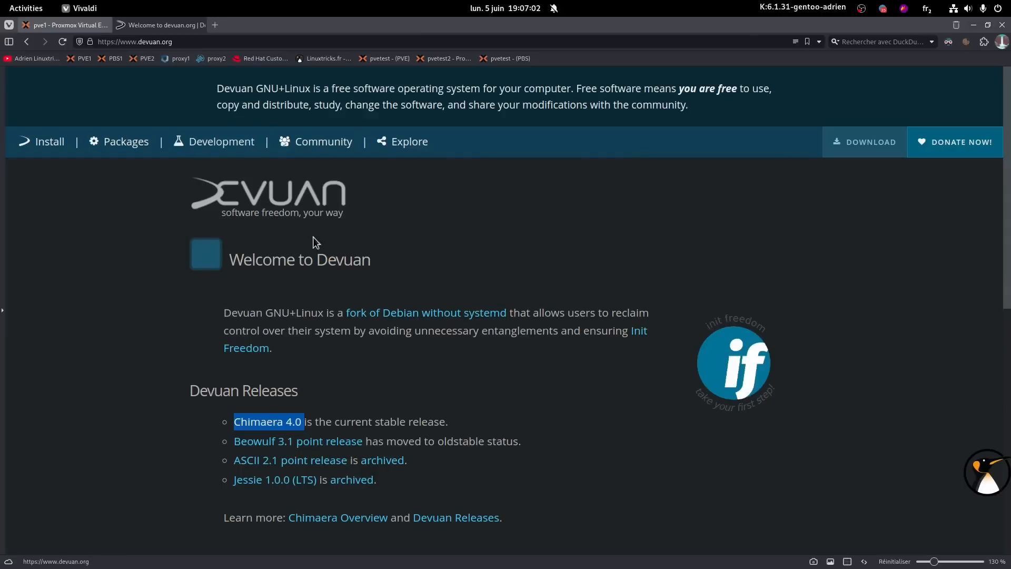
click(420, 279)
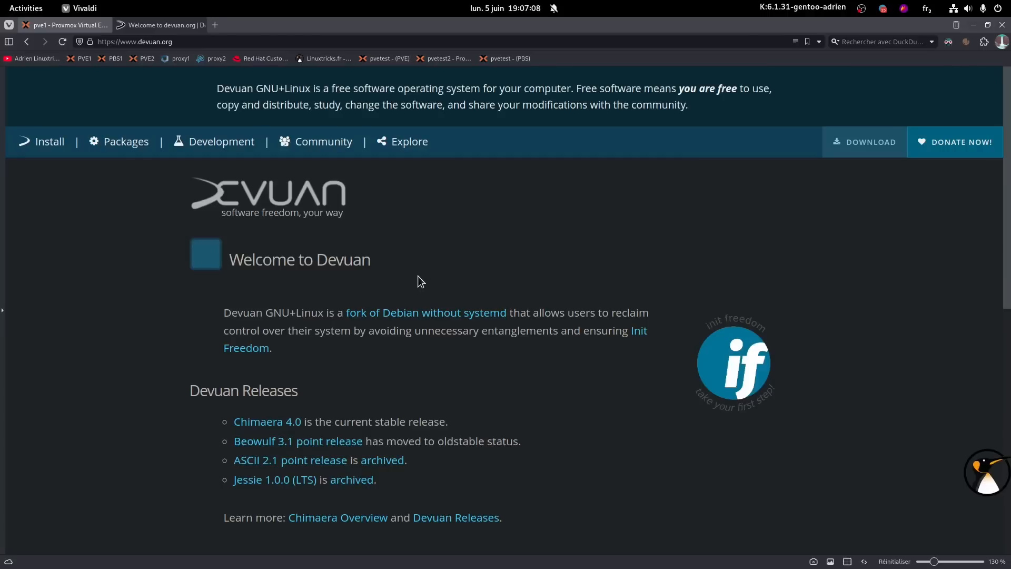
Step: Review the hardware settings of virtual machine 604 (DEVUAN), including memory, processors, BIOS, display, audio, hard disk and installation ISO
click(48, 29)
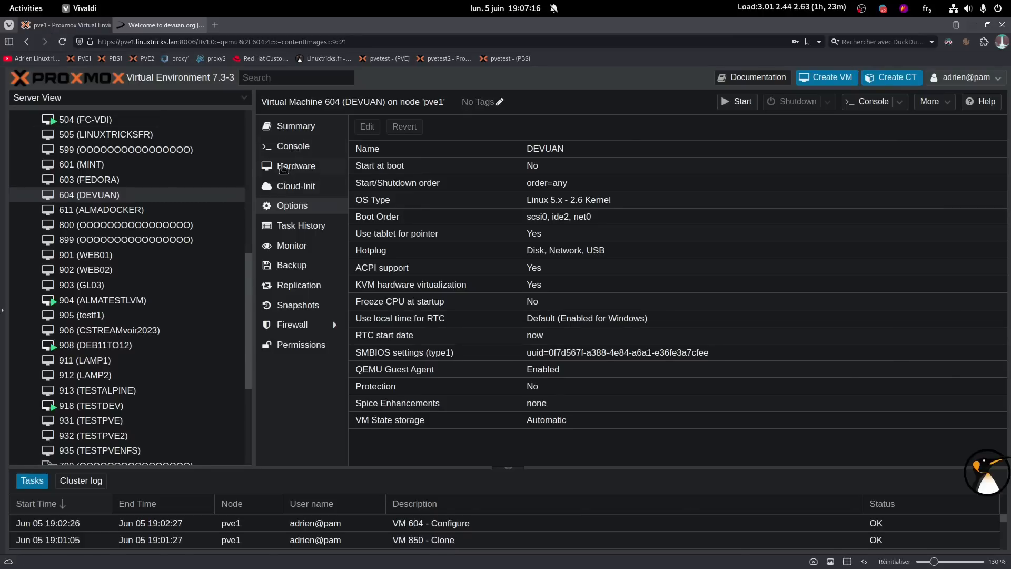
click(293, 165)
click(517, 148)
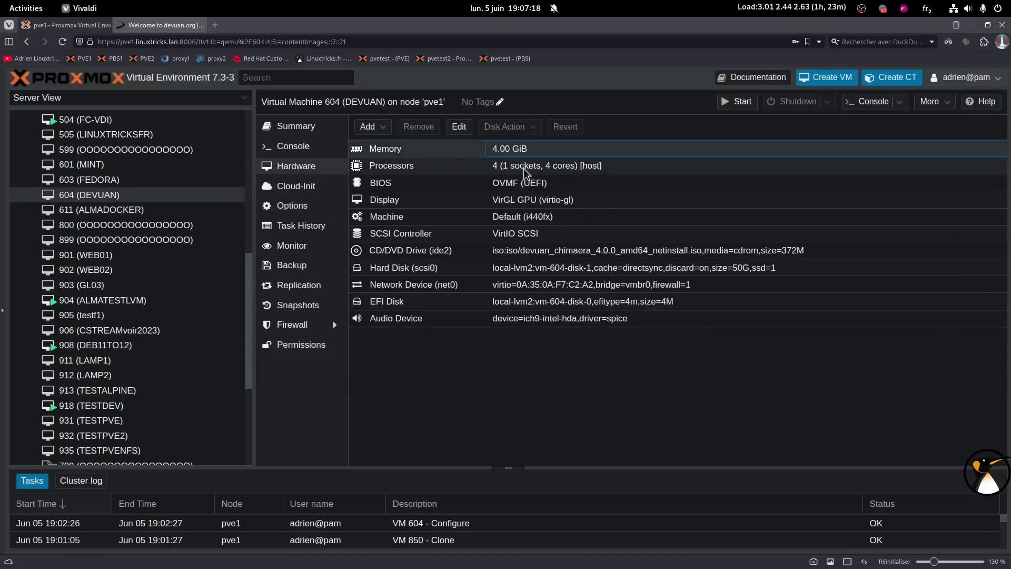
click(524, 169)
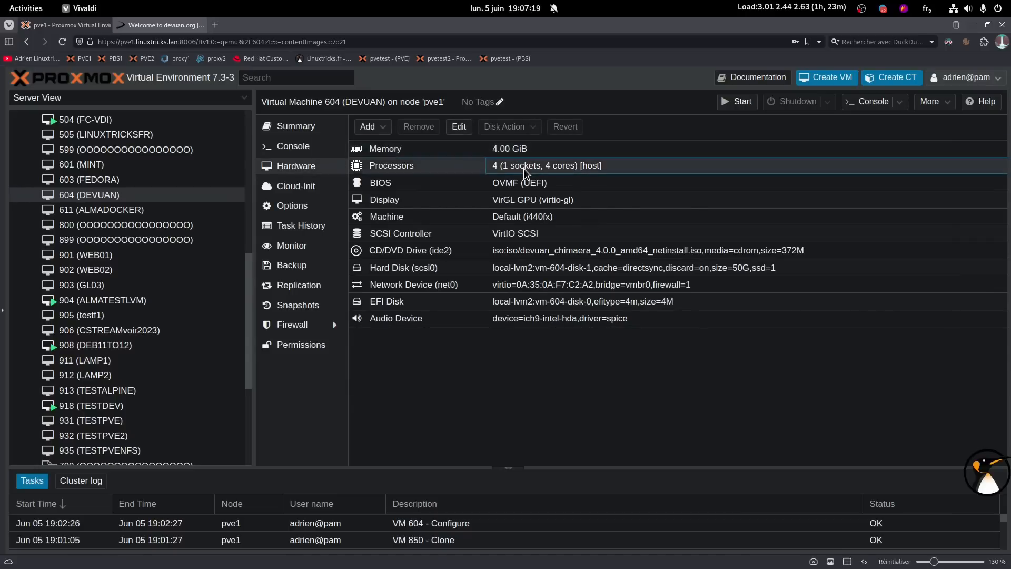
click(544, 188)
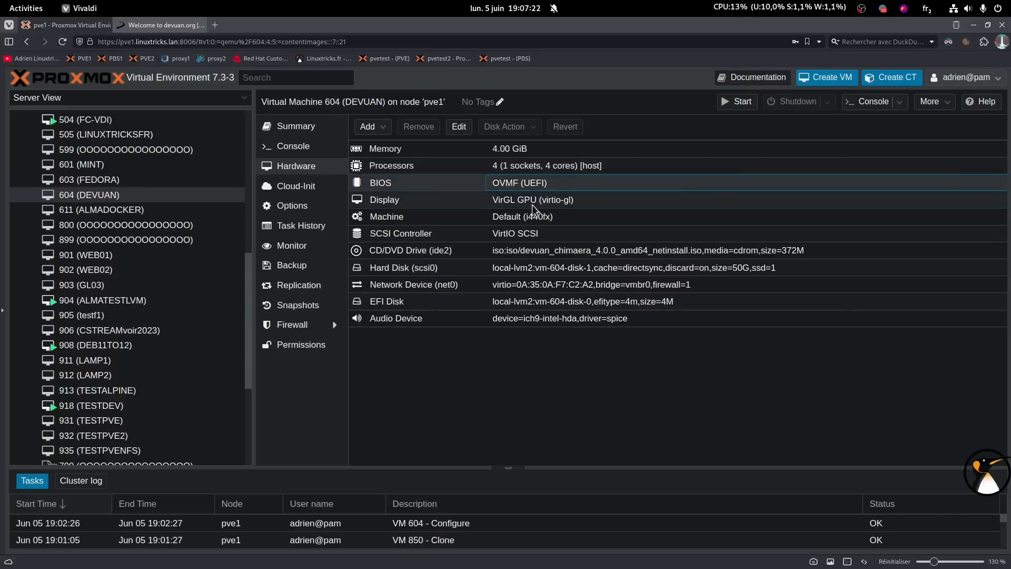
click(534, 202)
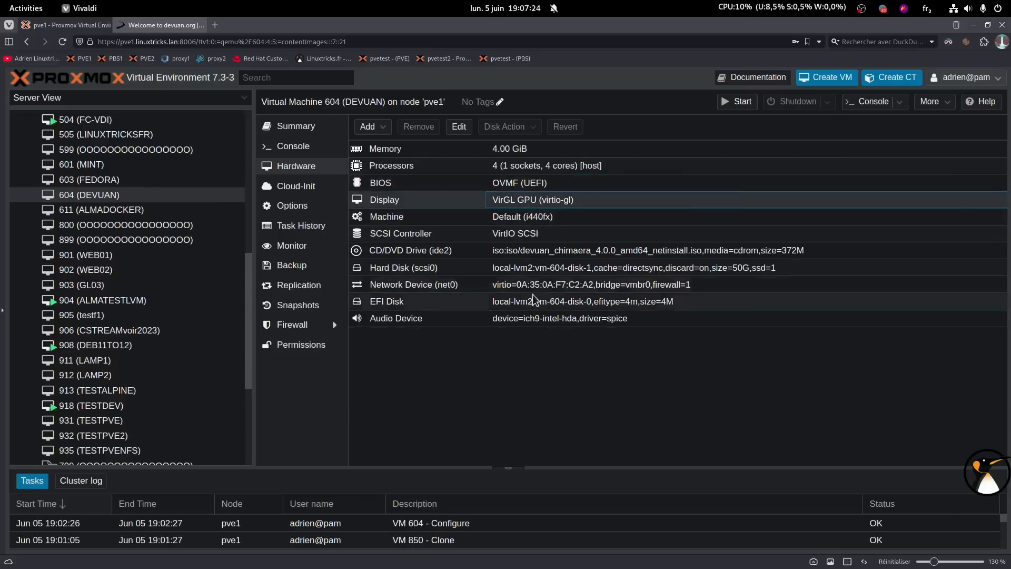
click(520, 318)
click(545, 271)
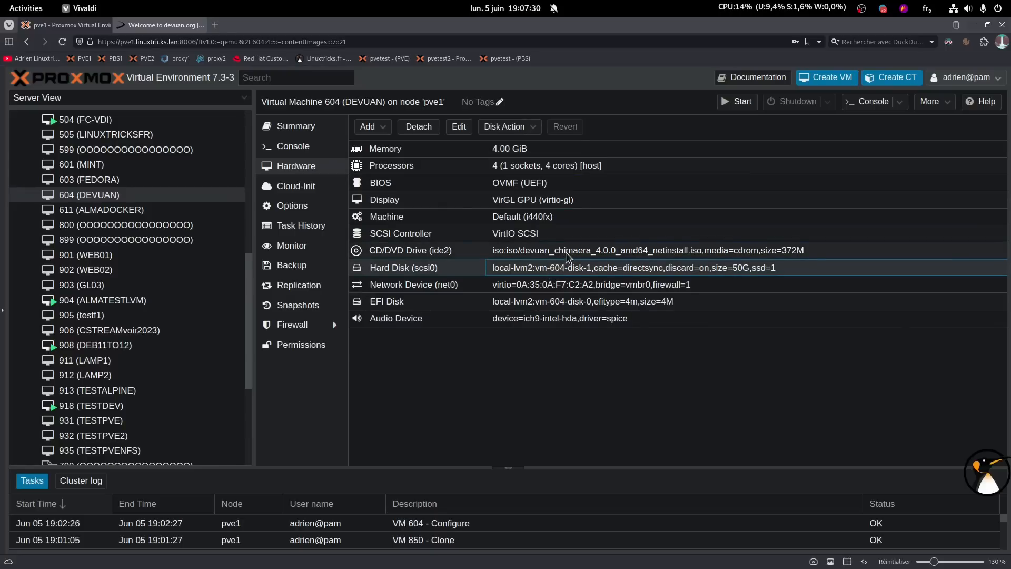
click(566, 252)
Step: Start the DEVUAN virtual machine and open its console full screen in Remote Viewer
click(753, 100)
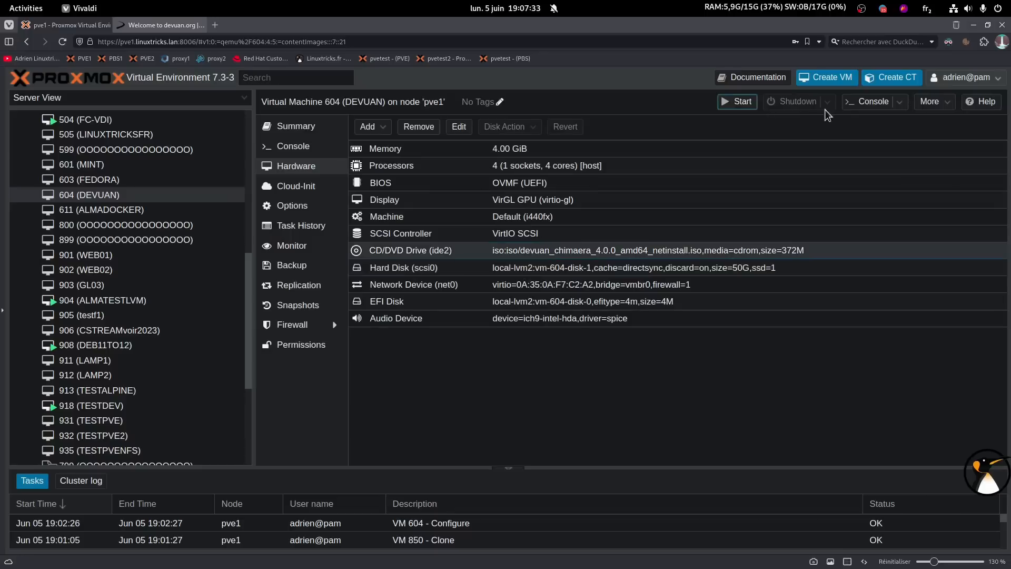
click(870, 106)
click(557, 162)
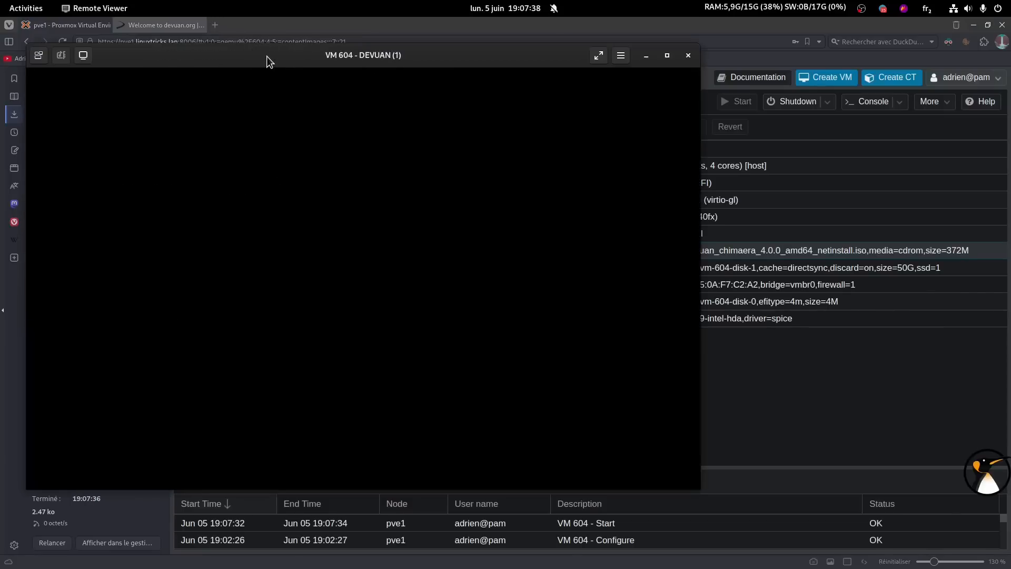
click(597, 56)
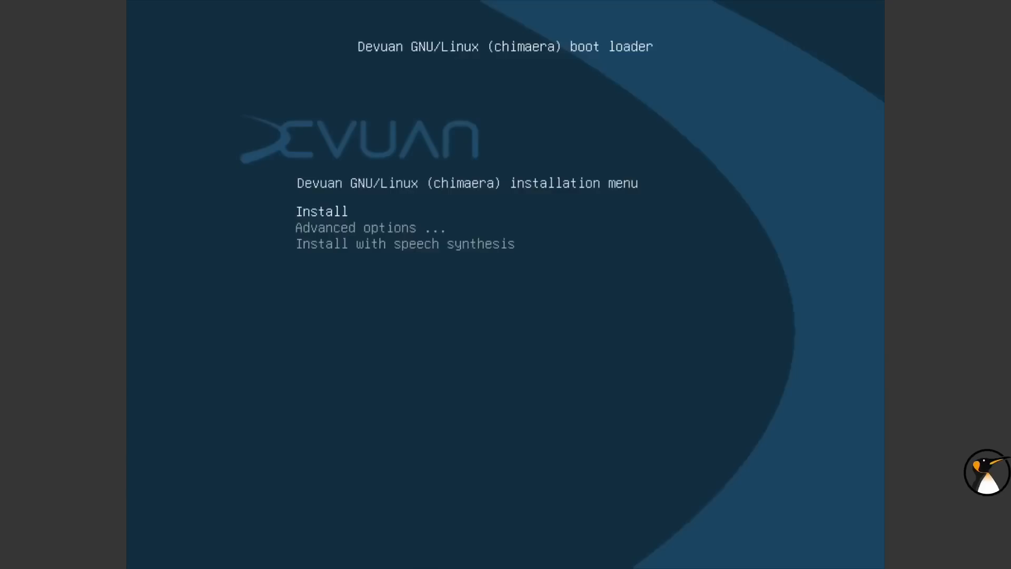
Step: Boot the Install option and choose French as the installation language
key(Return)
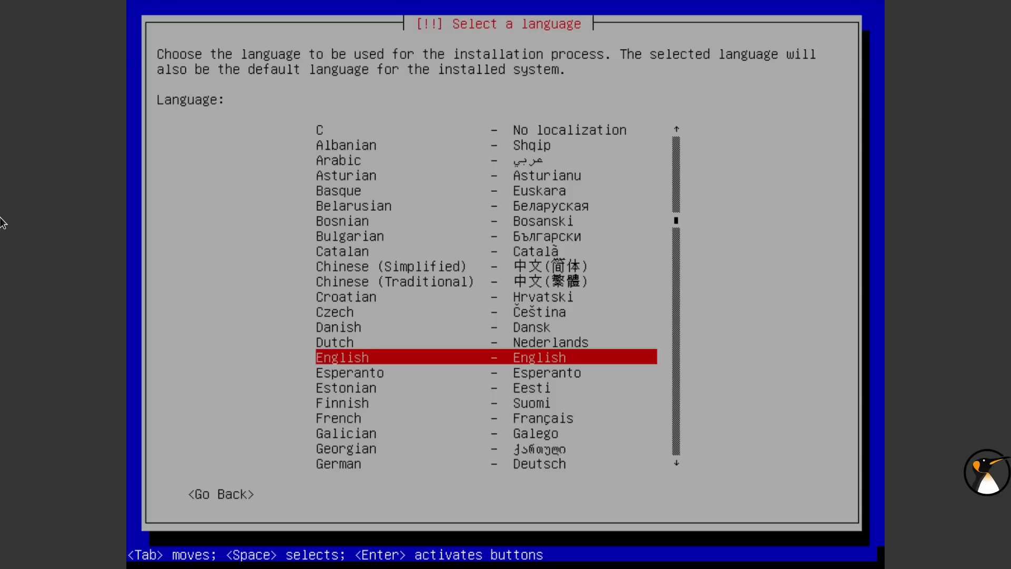
key(Down)
key(Down)
key(Down)
key(Down)
key(Return)
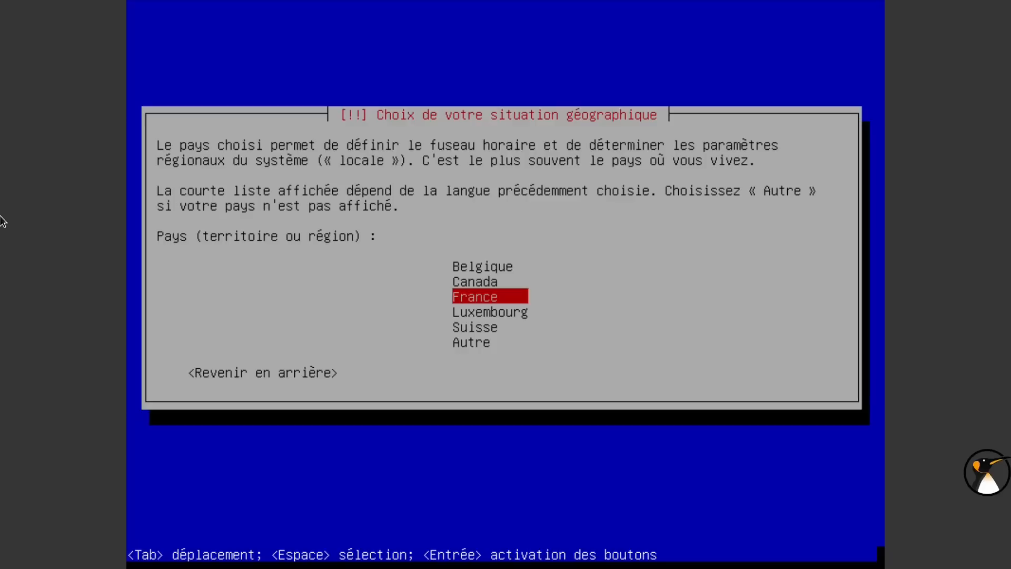
Step: Set the country to France and choose the French keyboard layout
key(Return)
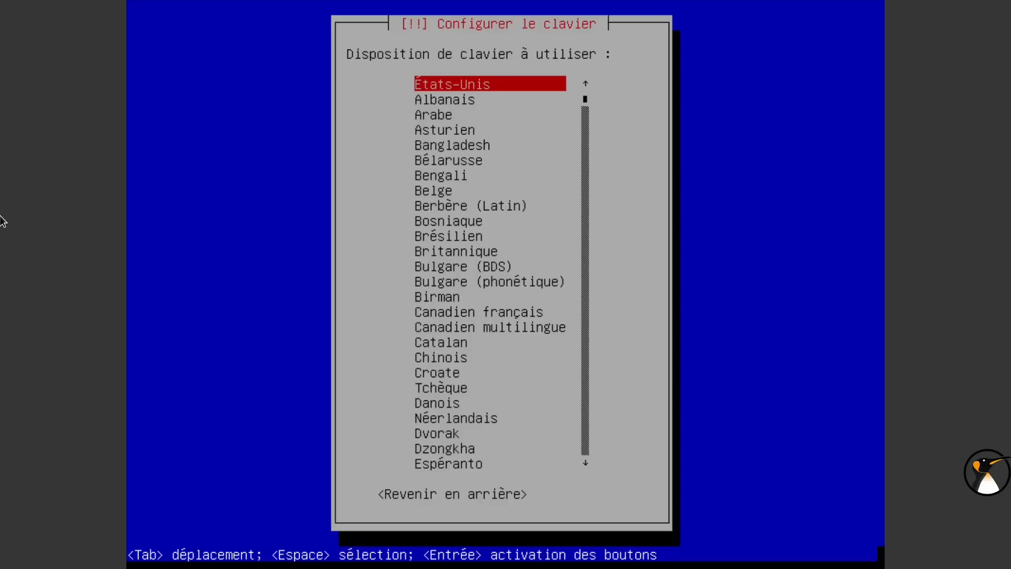
key(f)
key(Down)
key(Return)
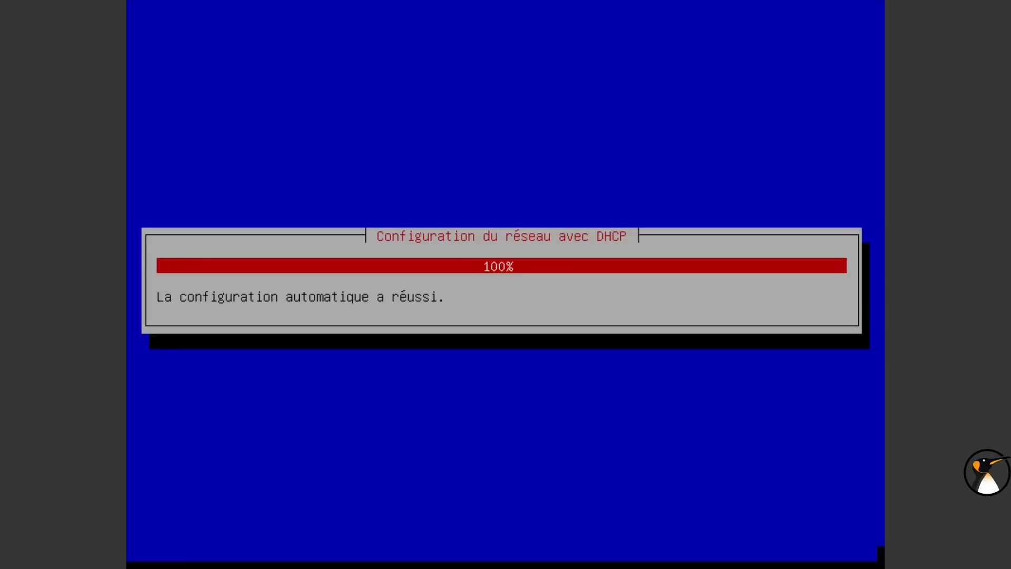
Step: Accept the proposed host name and set the domain name to linuxtricks.lan
key(Return)
text(linuxtricks.lan)
key(Return)
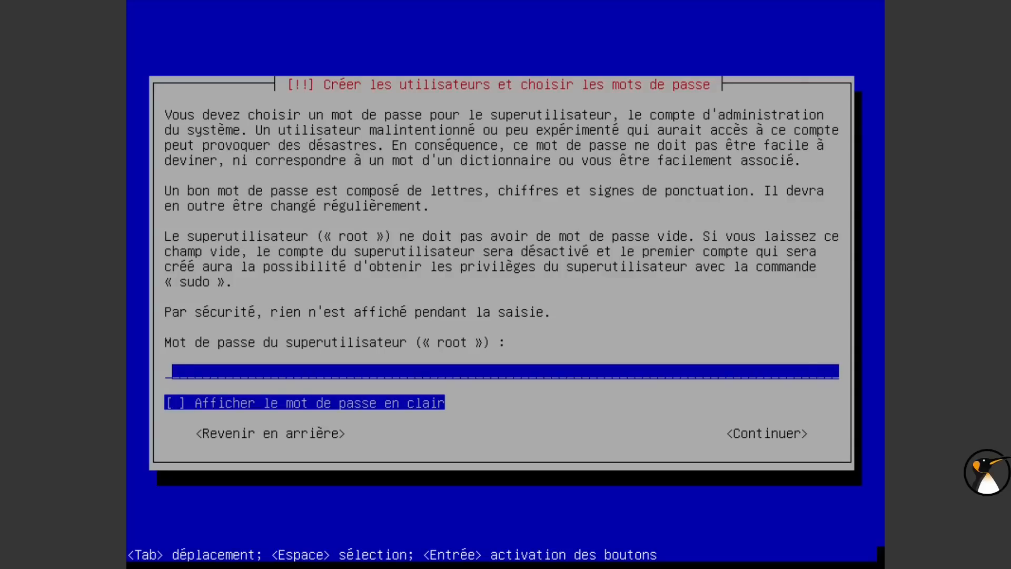
Step: Leave the root password empty and create a user account with the user's name and the proposed login
key(Return)
key(Return)
text(adrien)
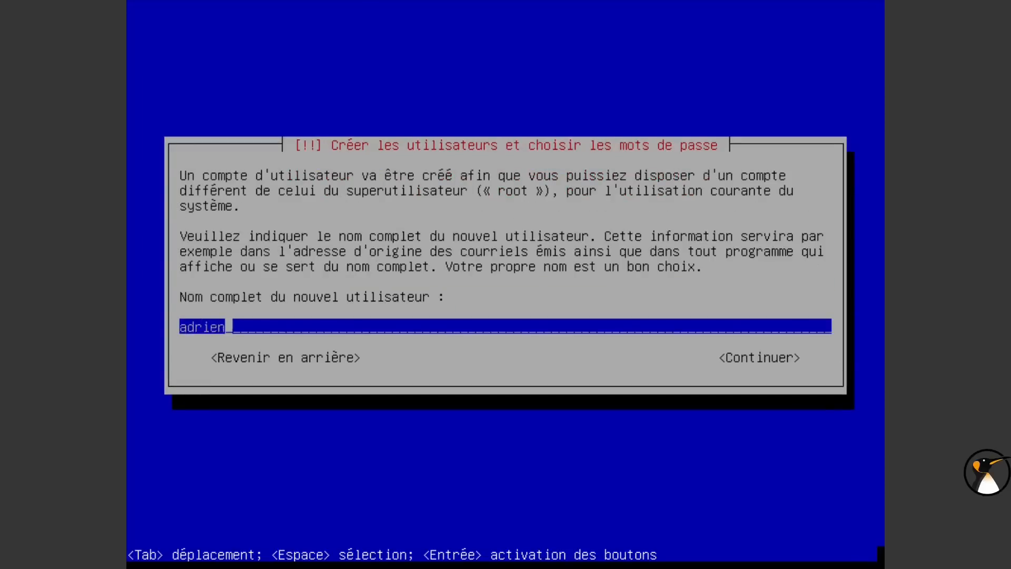
key(Return)
key(Return)
Step: Enter and confirm the new user's account password
text(*)
key(Return)
text(*)
key(Return)
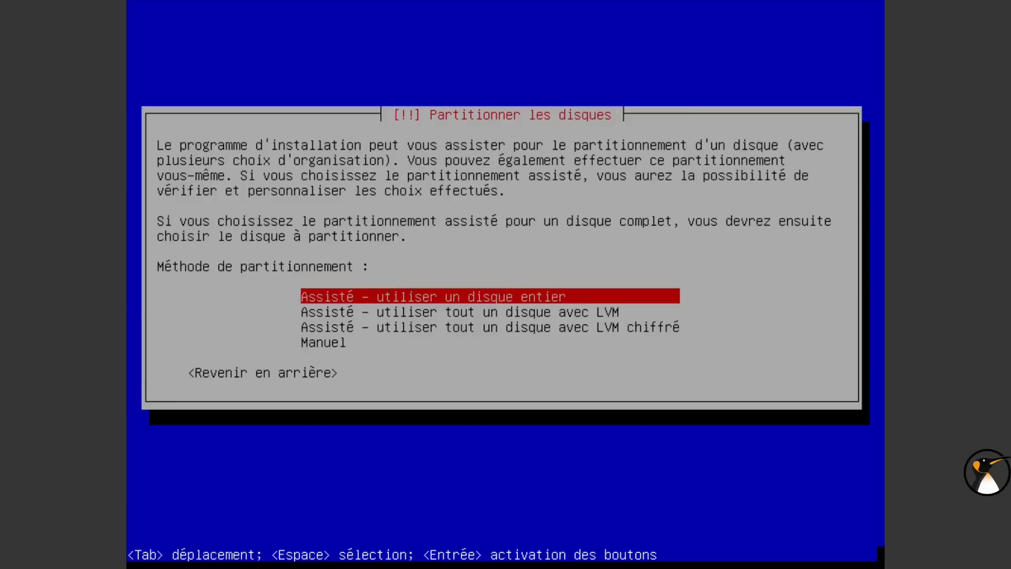
Step: Choose guided partitioning of the entire sda disk with LVM, using the second partitioning scheme
key(Down)
key(Return)
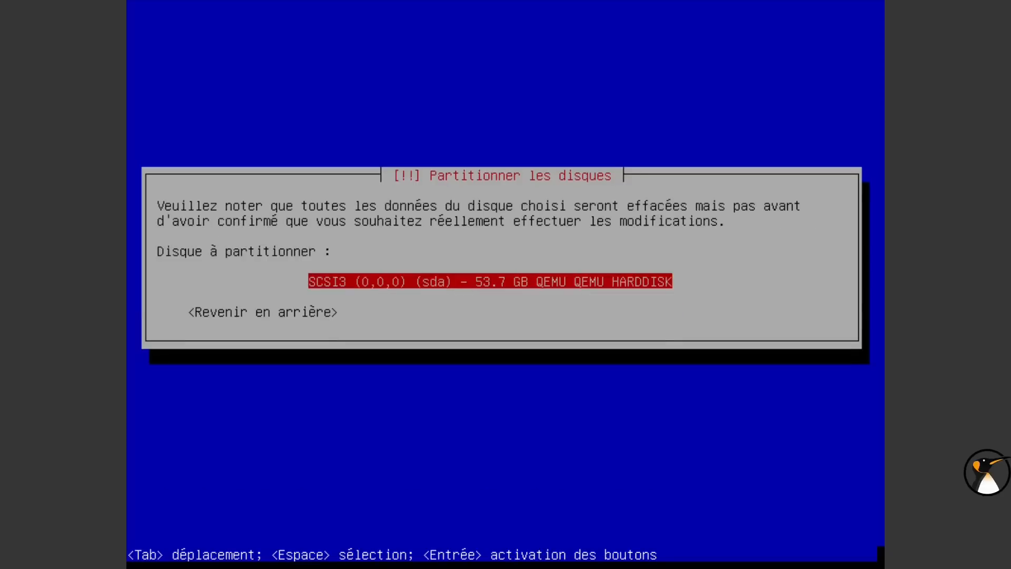
key(Return)
key(Down)
key(Return)
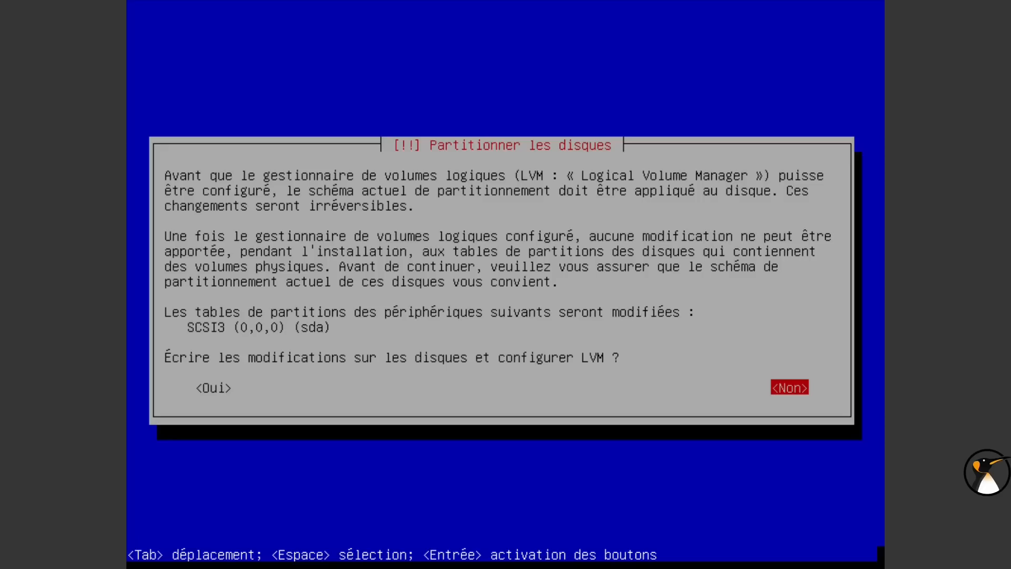
Step: Approve writing the partition table changes to sda and configuring LVM
key(Tab)
key(Return)
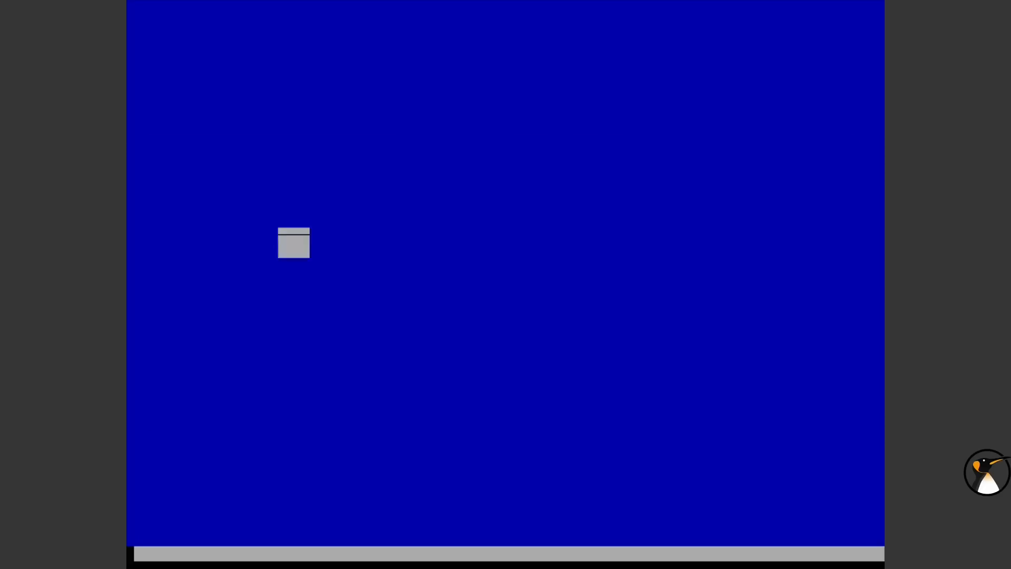
key(Return)
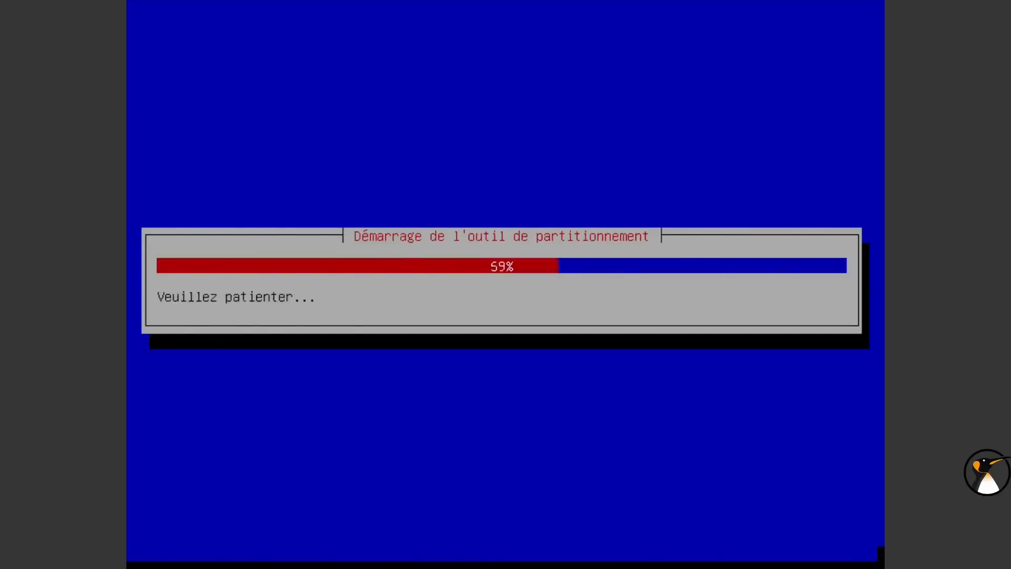
Step: Force the UEFI installation and approve writing the final partitioning changes to disk
key(Left)
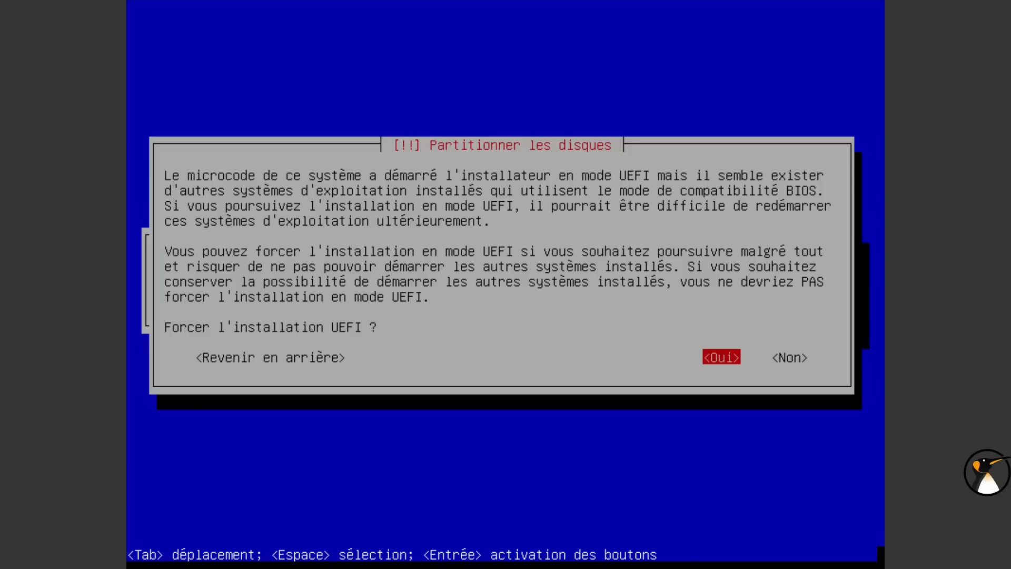
key(Return)
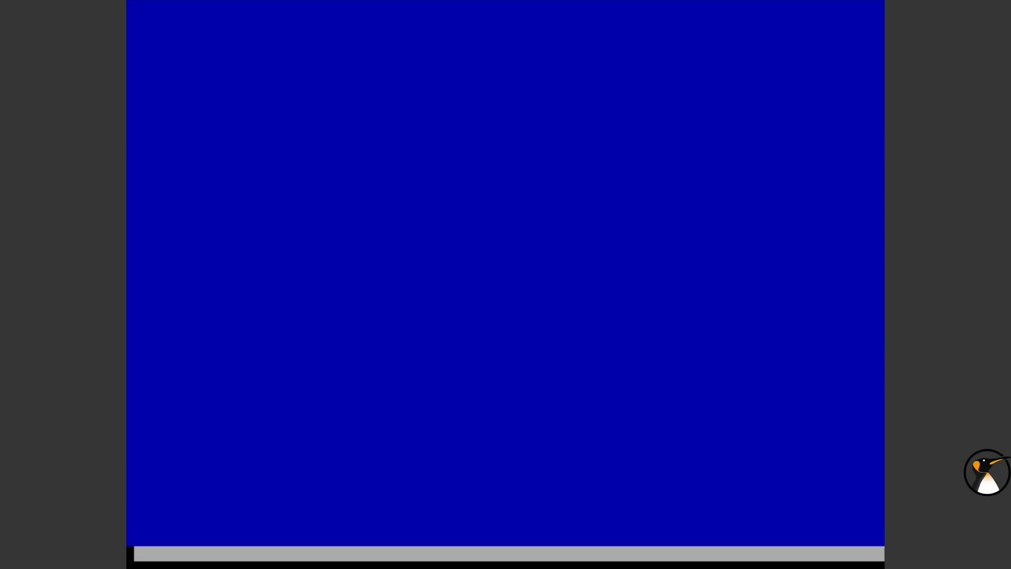
key(Left)
key(Return)
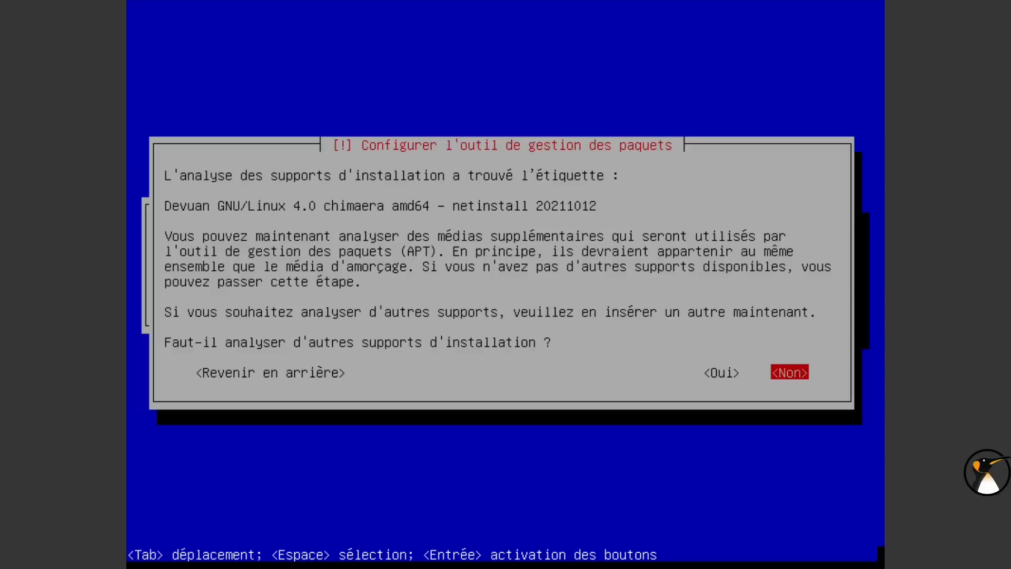
Step: Configure package management without extra installation media or an HTTP proxy, and opt in to the package usage survey
key(Return)
key(Return)
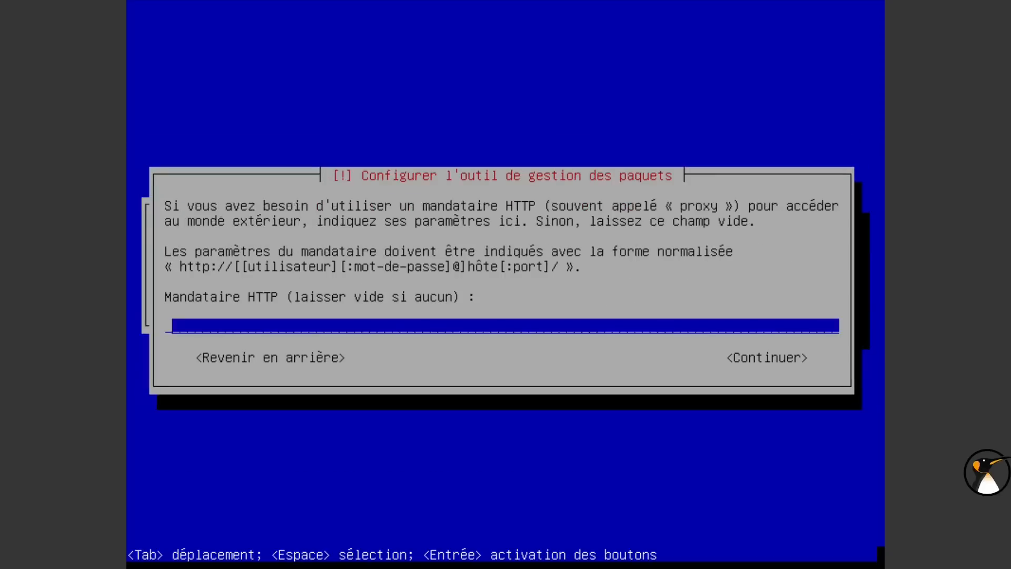
key(Return)
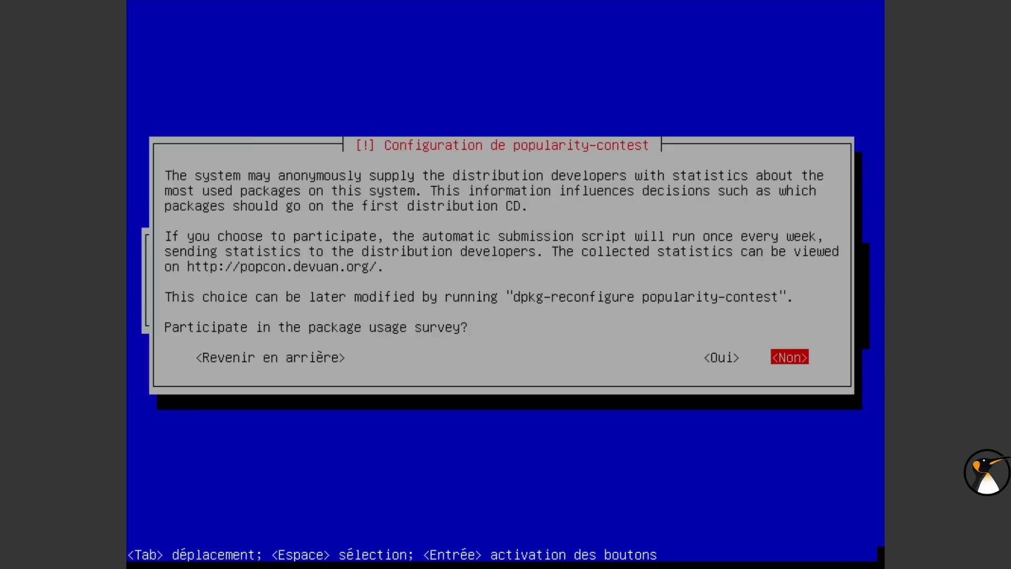
key(Left)
key(Return)
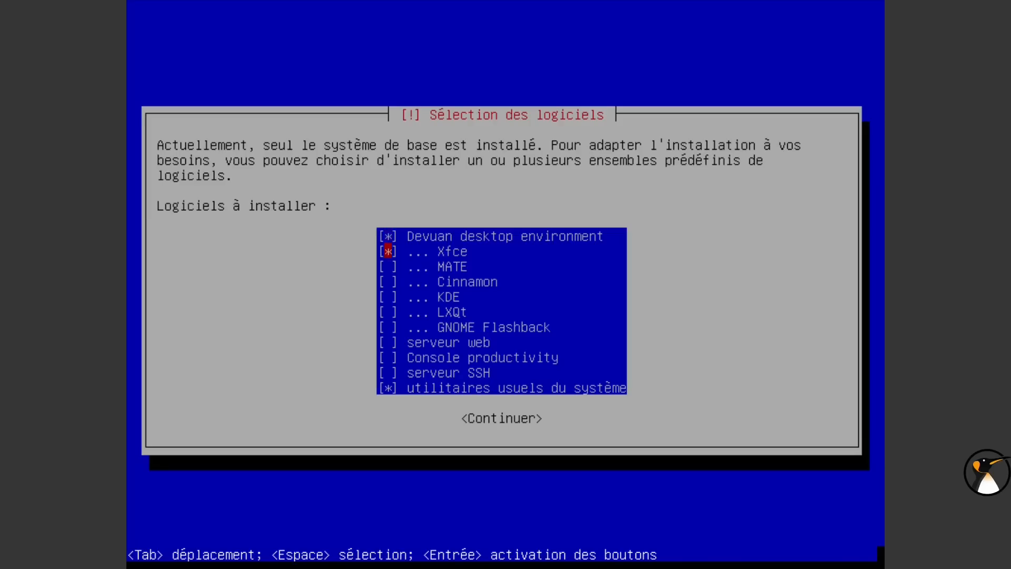
Step: Deselect Devuan desktop environment and Xfce, select GNOME Flashback and the SSH server, and install the chosen software
key(space)
key(Up)
key(space)
key(Down)
key(Down)
key(Down)
key(Down)
key(Down)
key(Down)
key(space)
key(Down)
key(Down)
key(Down)
key(space)
key(Return)
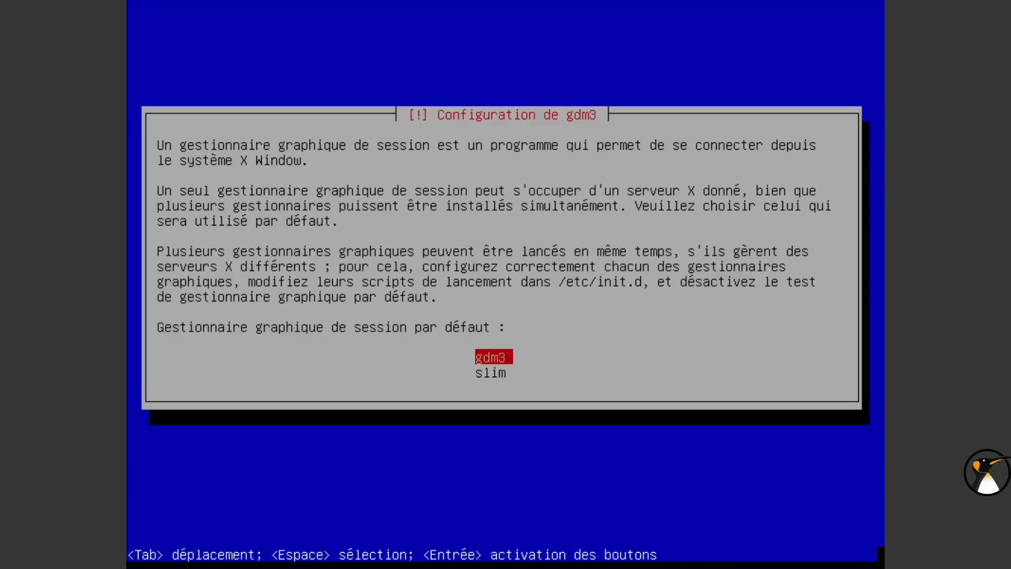
Step: Set gdm3 as the default display manager and choose sysvinit as the init system to install
key(Return)
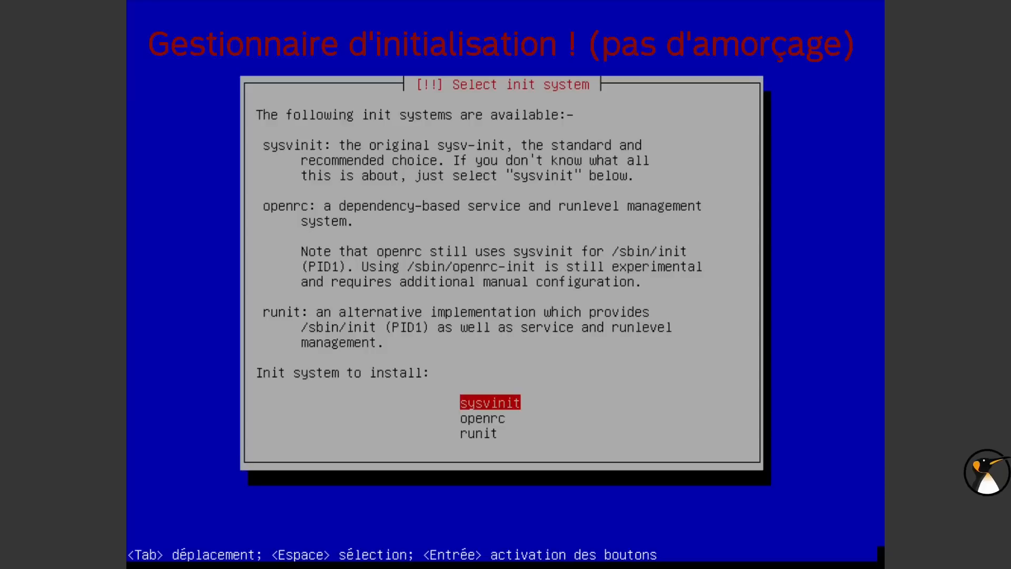
key(Down)
key(Up)
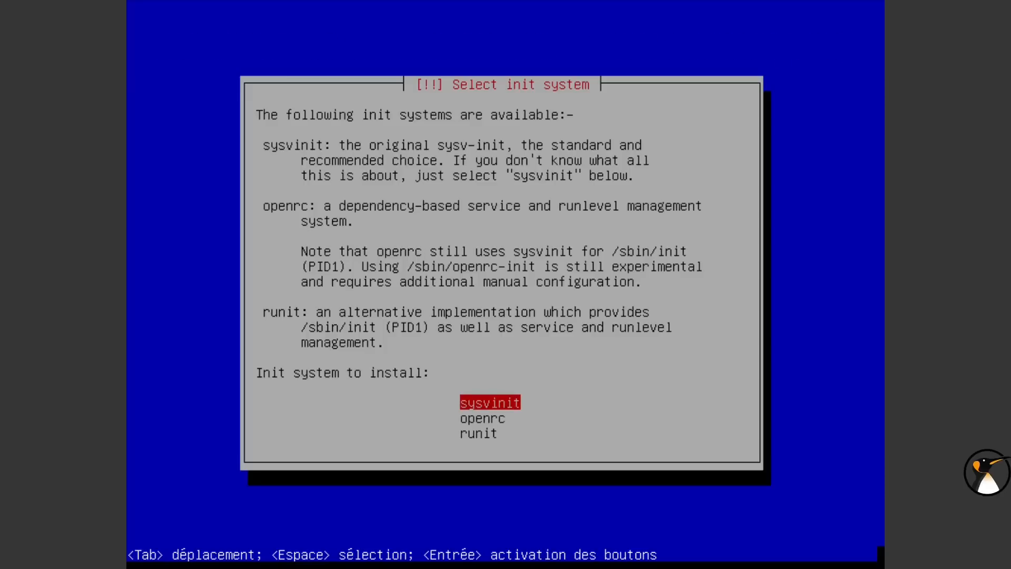
key(Down)
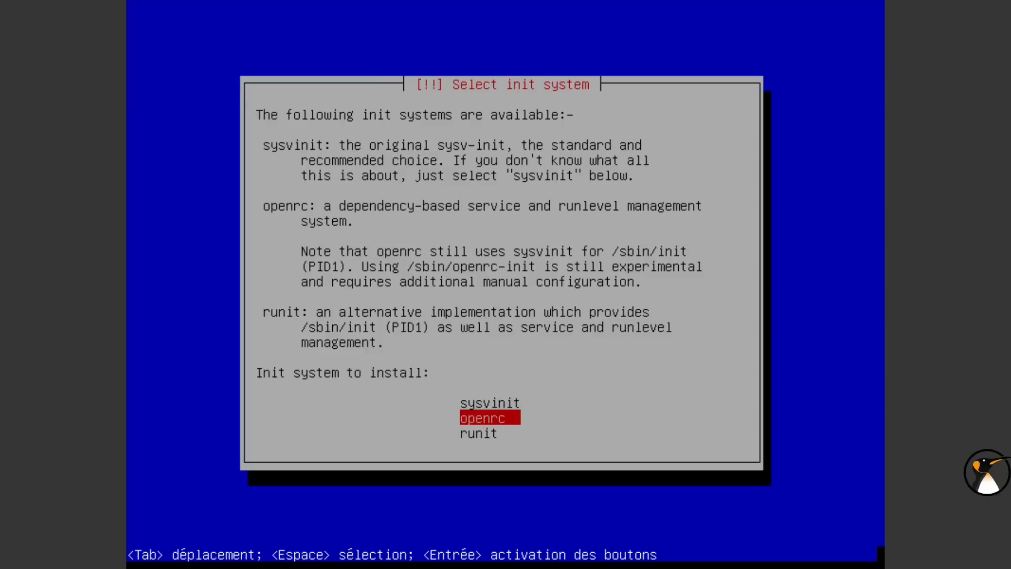
key(Down)
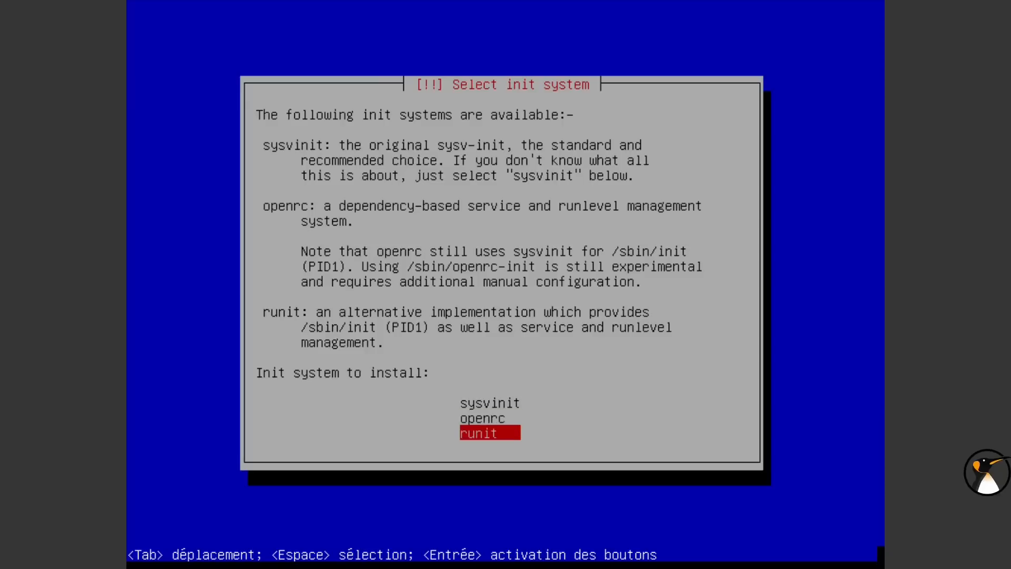
key(Up)
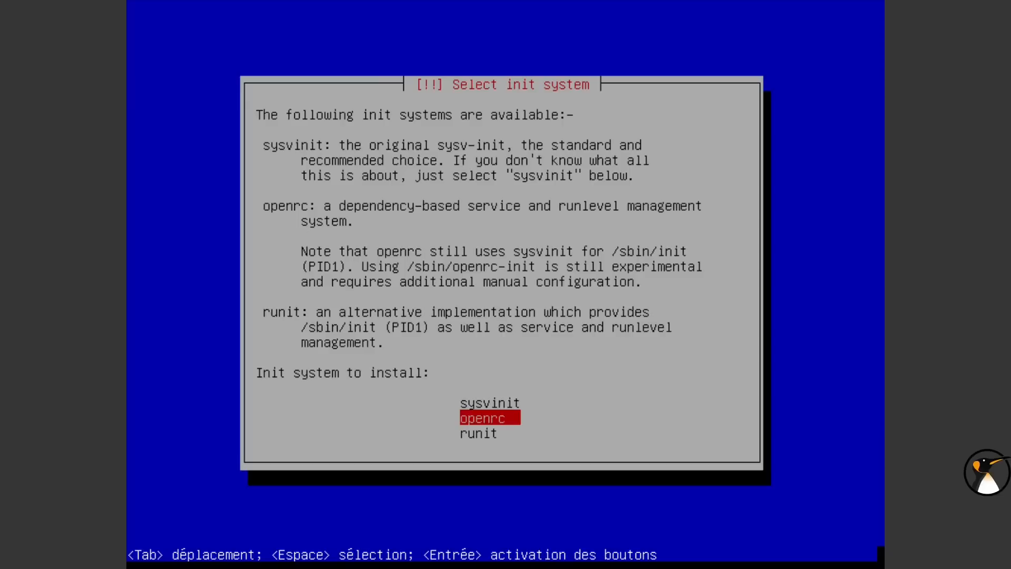
key(Up)
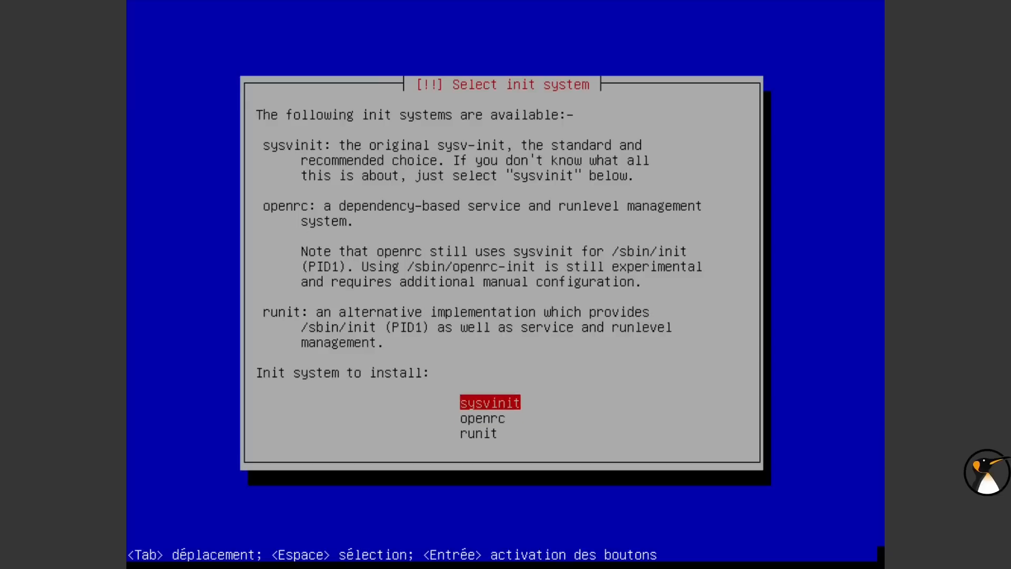
key(Return)
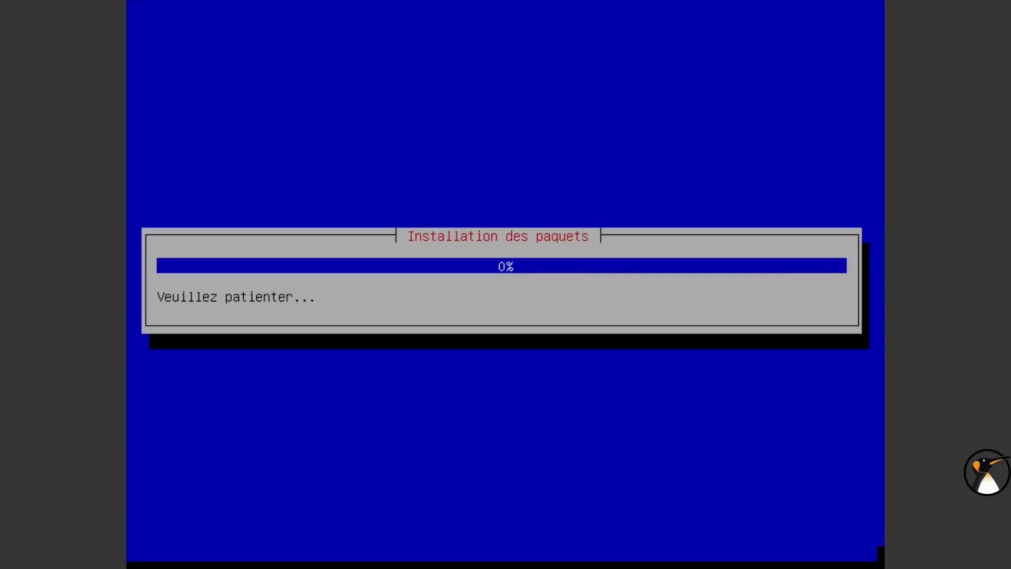